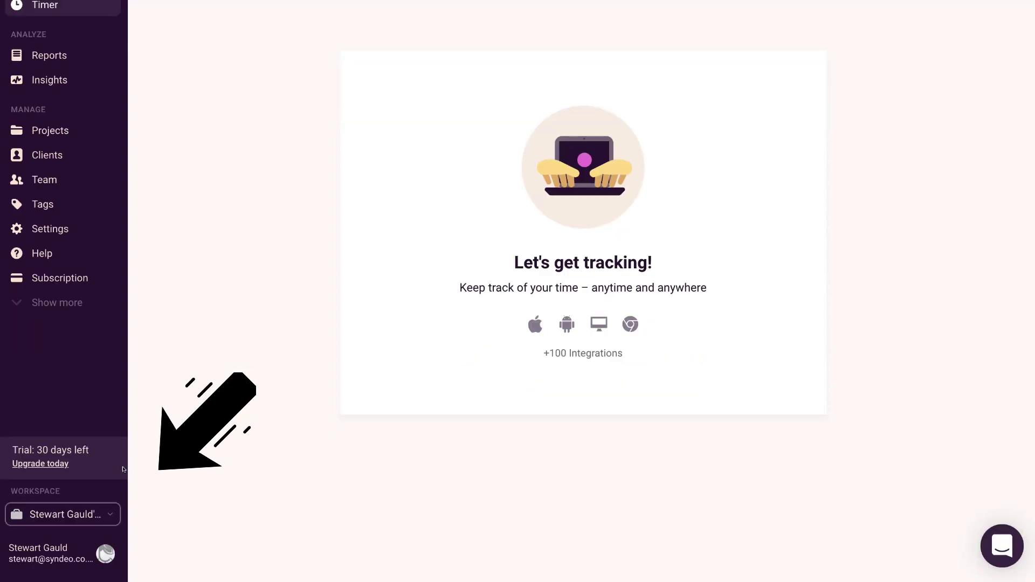
Enter "Logo design" as the description of a new time entry
{"action": "left_click", "coordinate": [88, 511]}
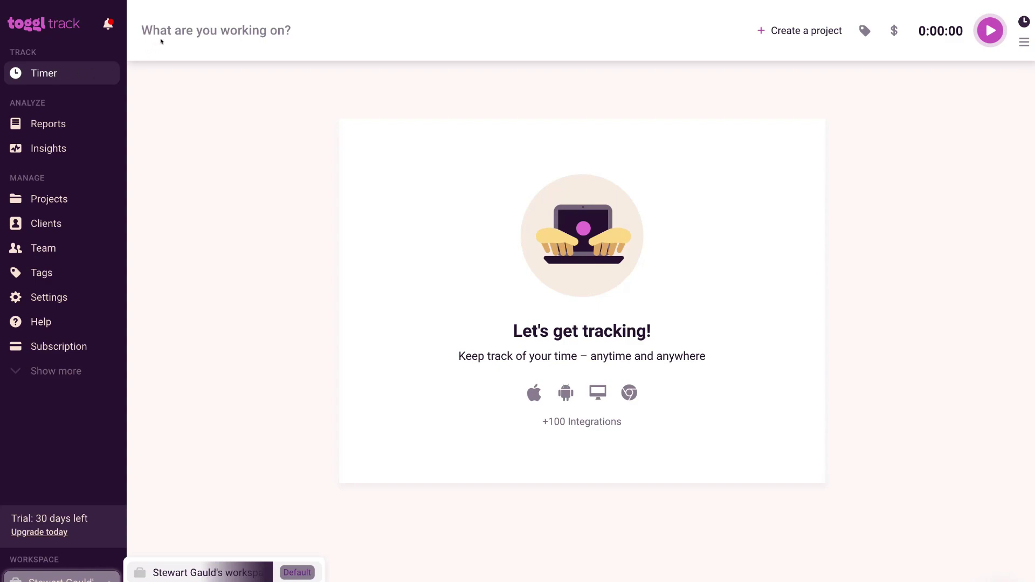
{"action": "left_click", "coordinate": [213, 31]}
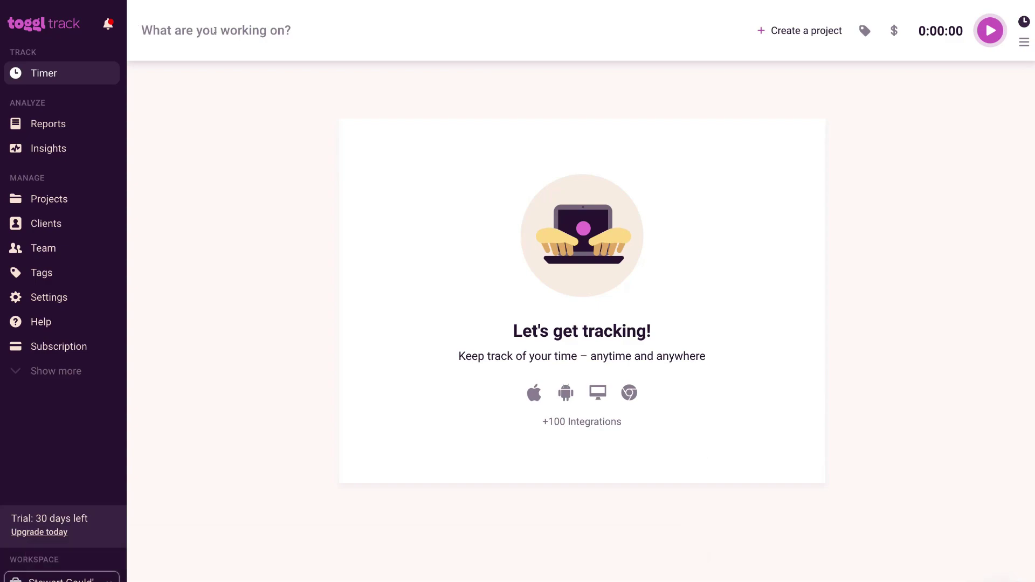
{"action": "type", "text": "Logo design"}
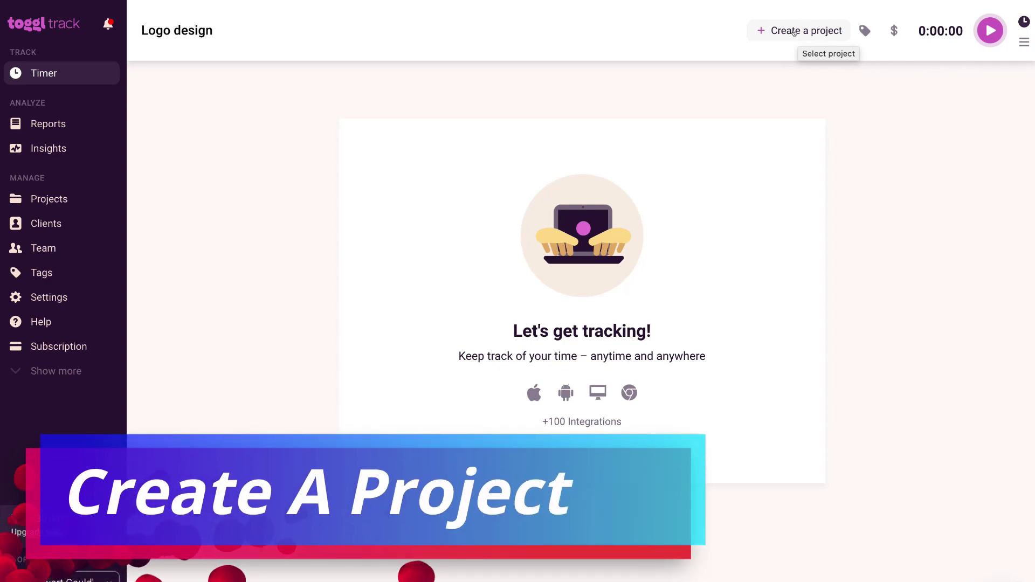
Create a project named Re-branding for the Logo design entry and assign it to a newly added client, Client A
{"action": "left_click", "coordinate": [794, 32]}
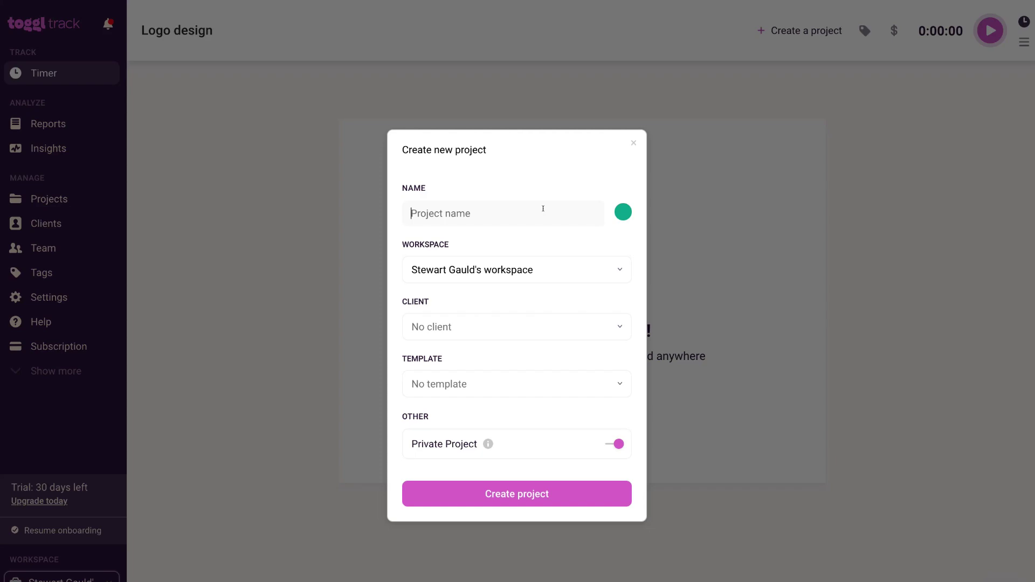
{"action": "type", "text": "Re-branding"}
{"action": "left_click", "coordinate": [505, 326]}
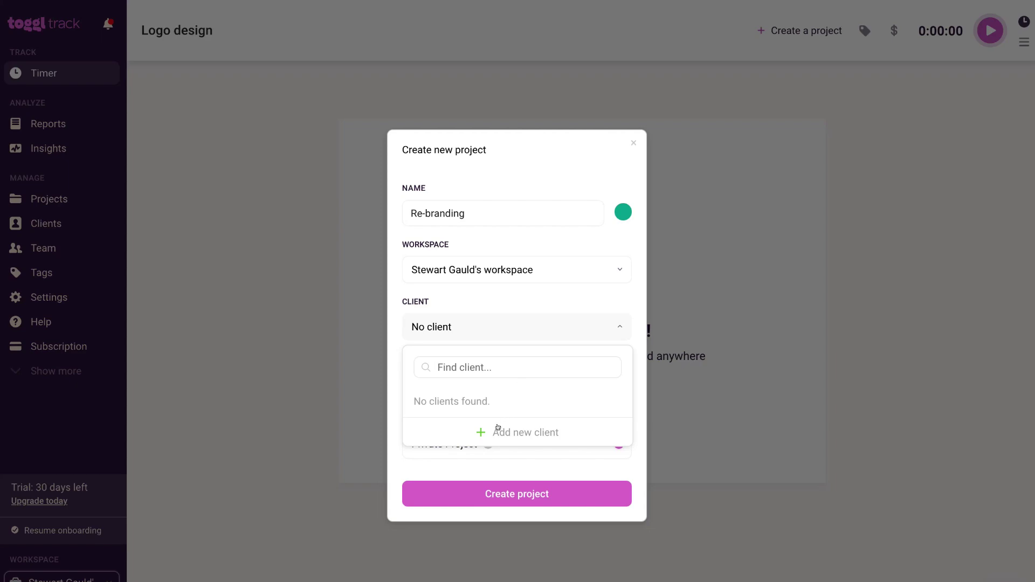
{"action": "left_click", "coordinate": [541, 431]}
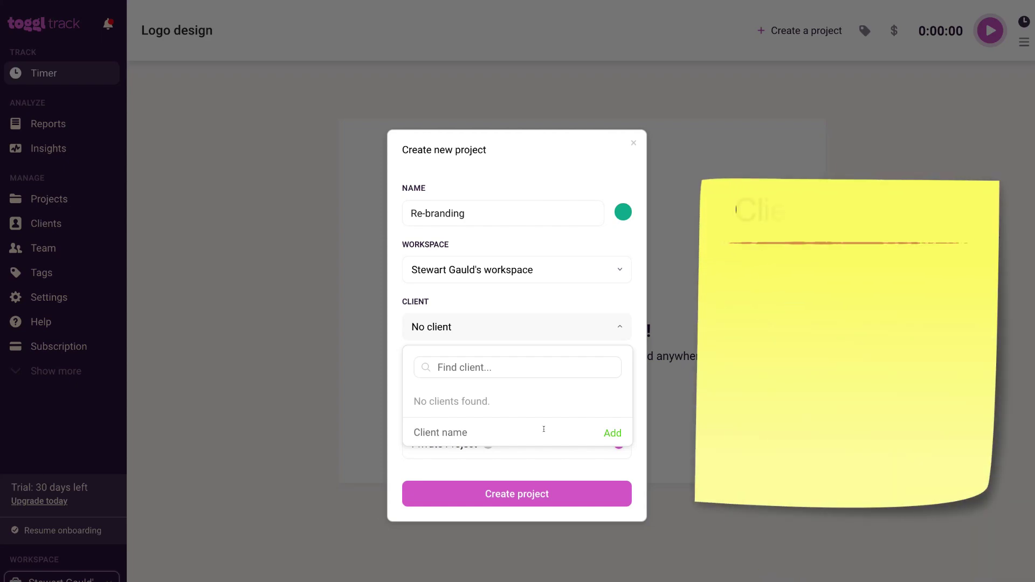
{"action": "type", "text": "Client A"}
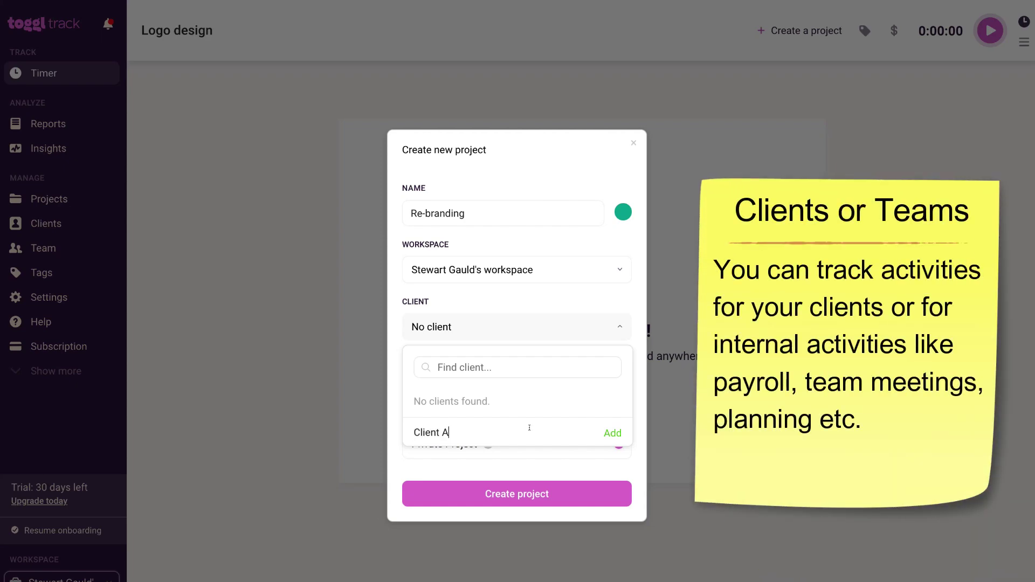
{"action": "left_click", "coordinate": [612, 433]}
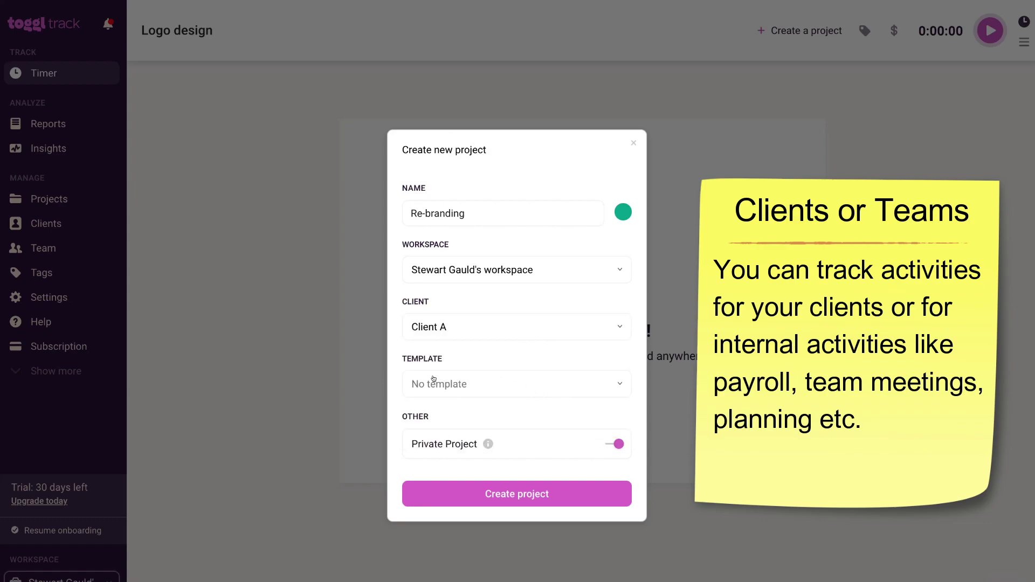
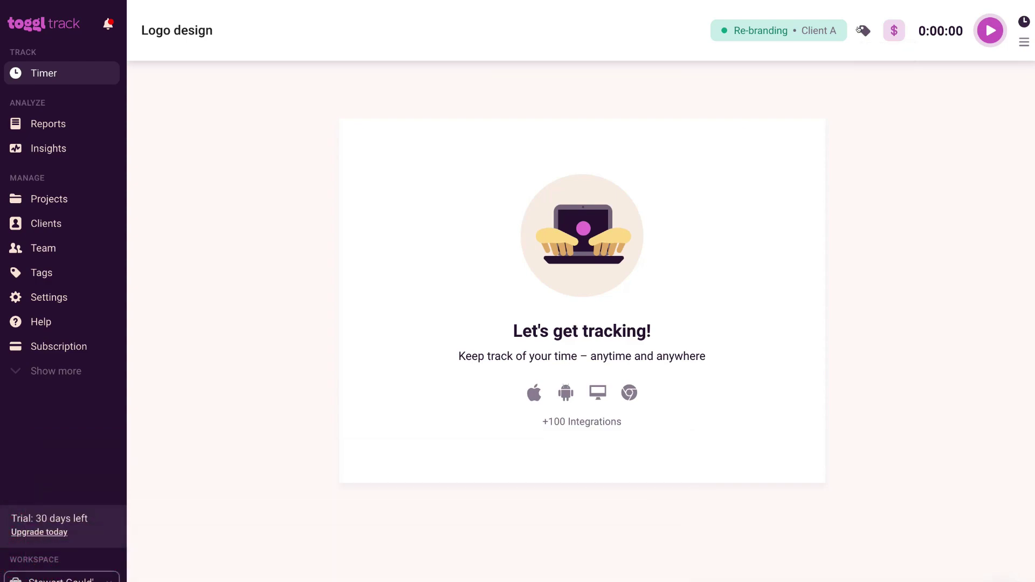
Set the Logo design entry as non-billable and record time for it by starting and stopping the timer
{"action": "left_click", "coordinate": [863, 30]}
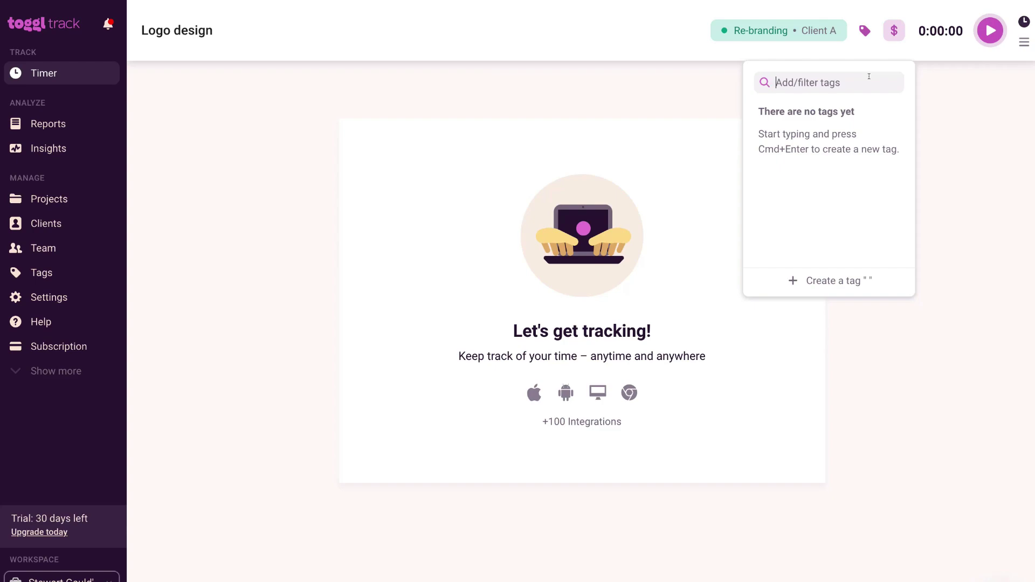
{"action": "left_click", "coordinate": [930, 97]}
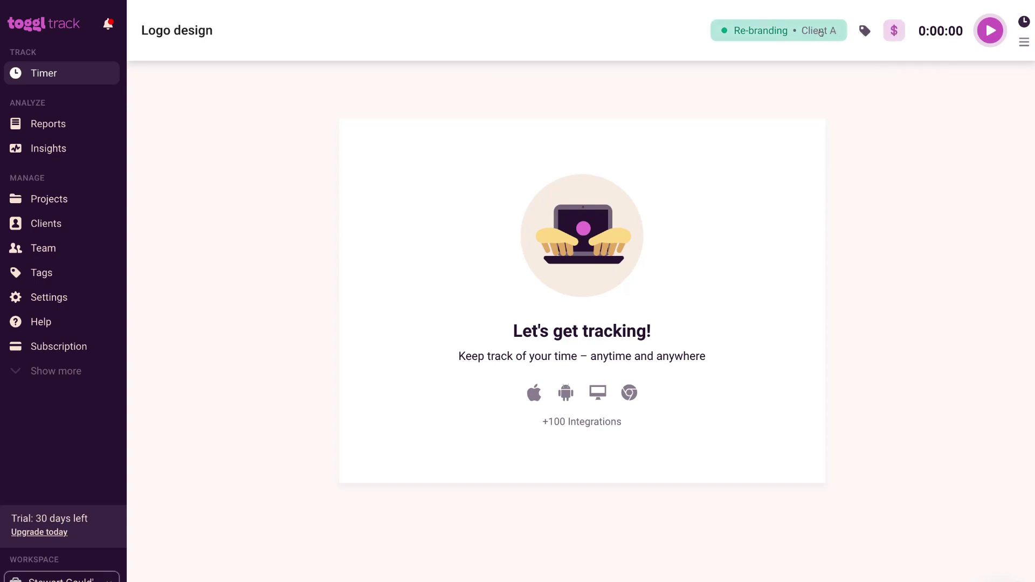
{"action": "left_click", "coordinate": [890, 33]}
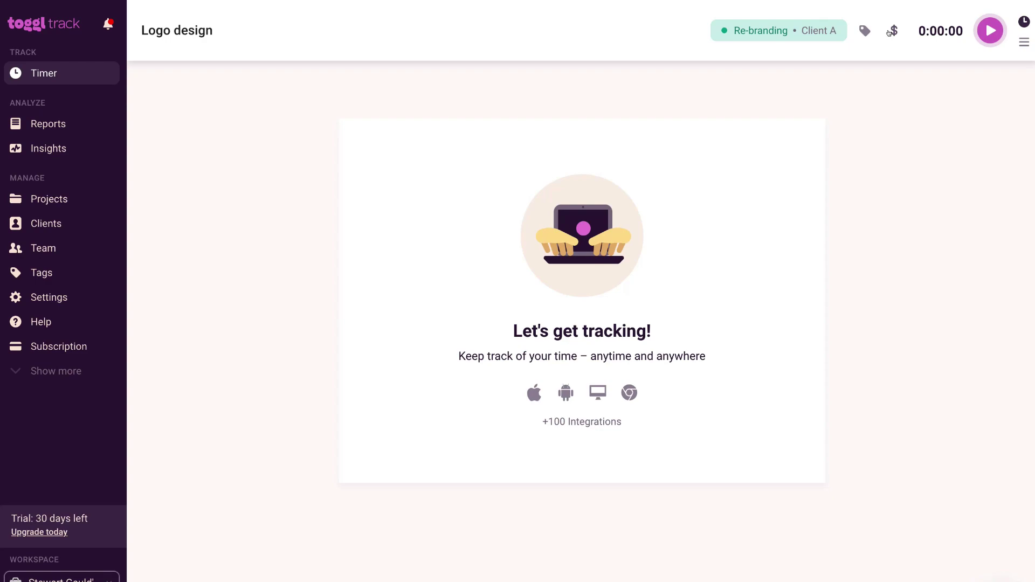
{"action": "left_click", "coordinate": [982, 32]}
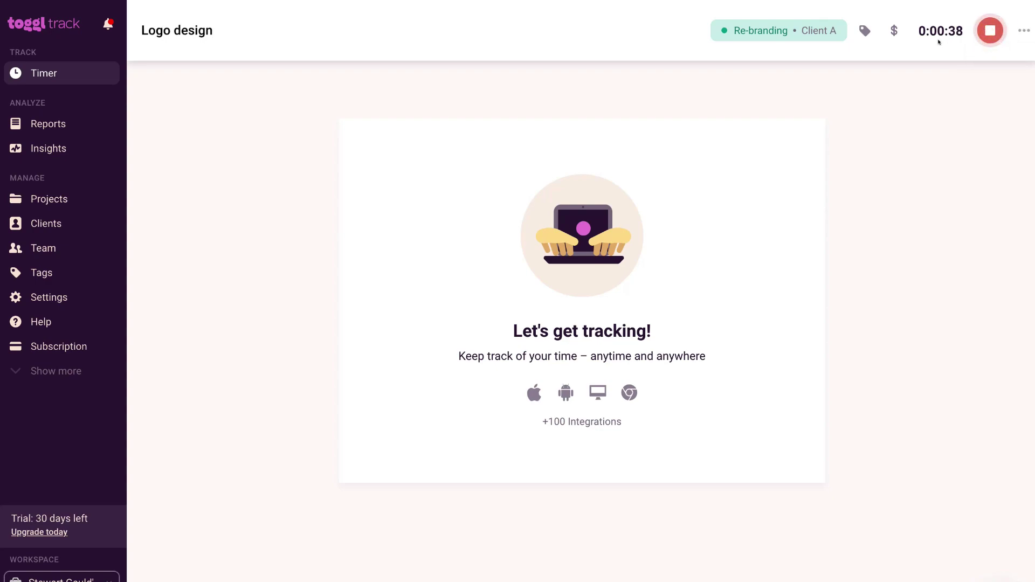
{"action": "left_click", "coordinate": [987, 30]}
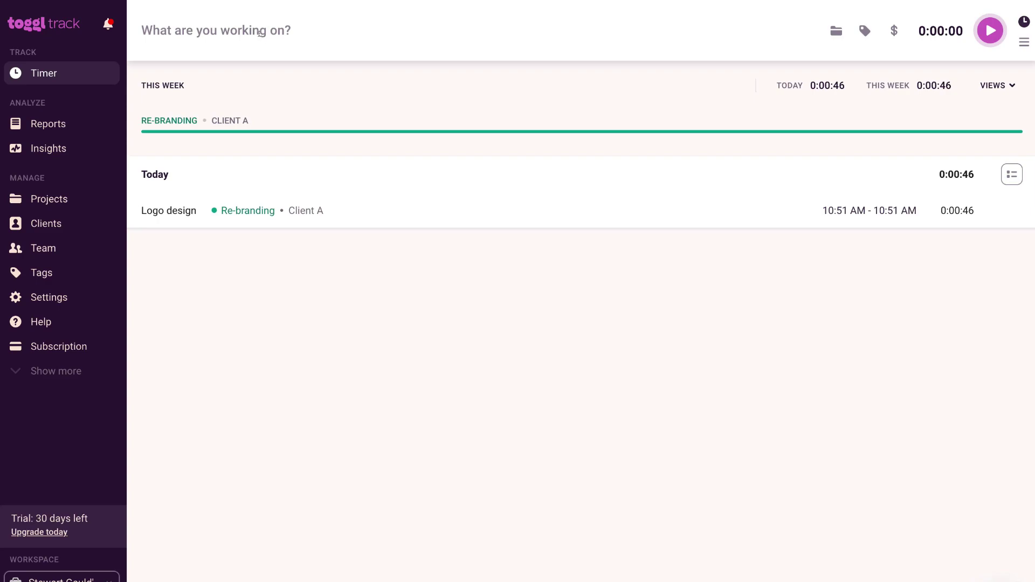
Record a non-billable time entry named "Home page copy" under the Re-branding project, starting and stopping the timer
{"action": "type", "text": "Home page copy"}
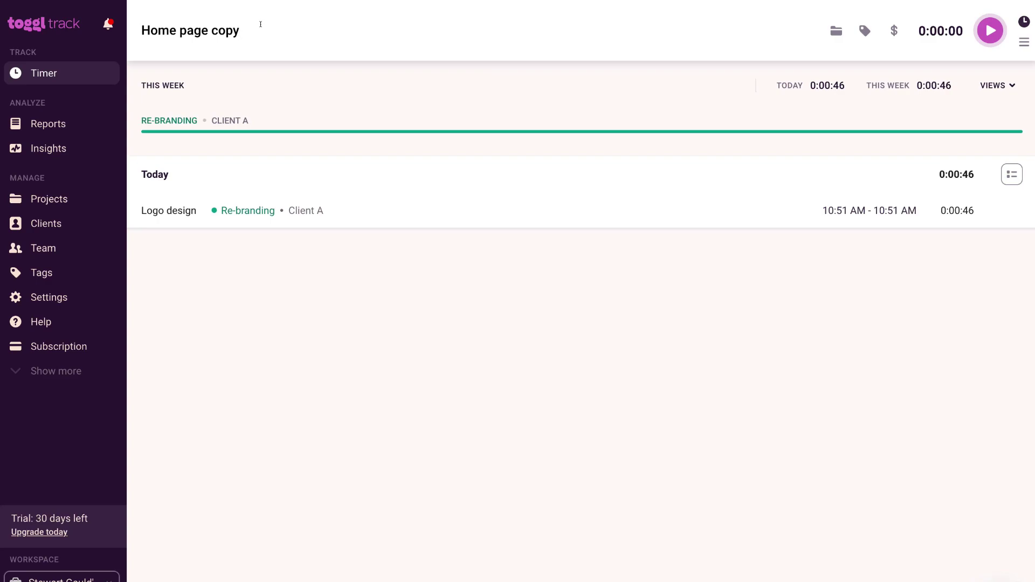
{"action": "left_click", "coordinate": [835, 30]}
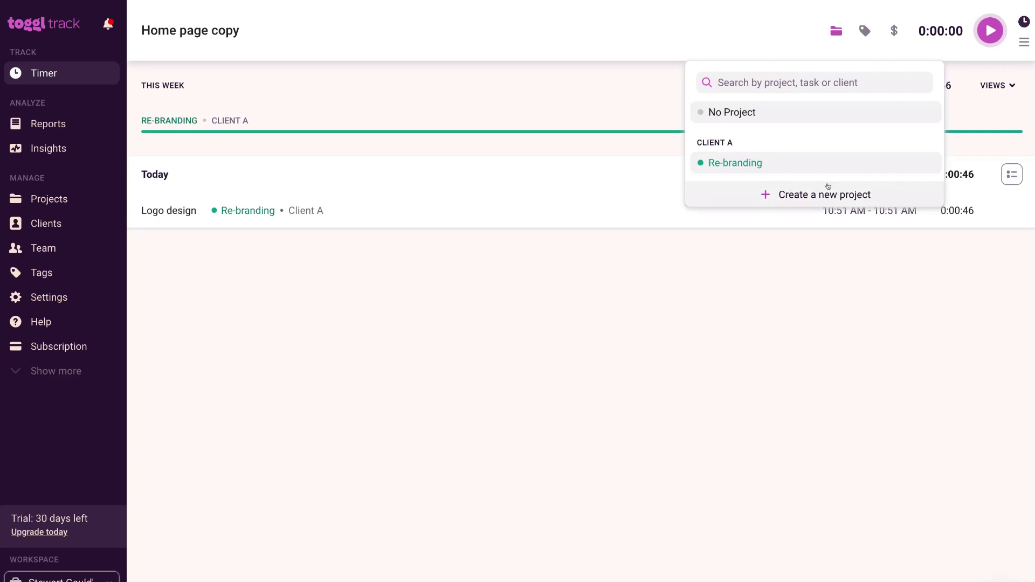
{"action": "left_click", "coordinate": [759, 162]}
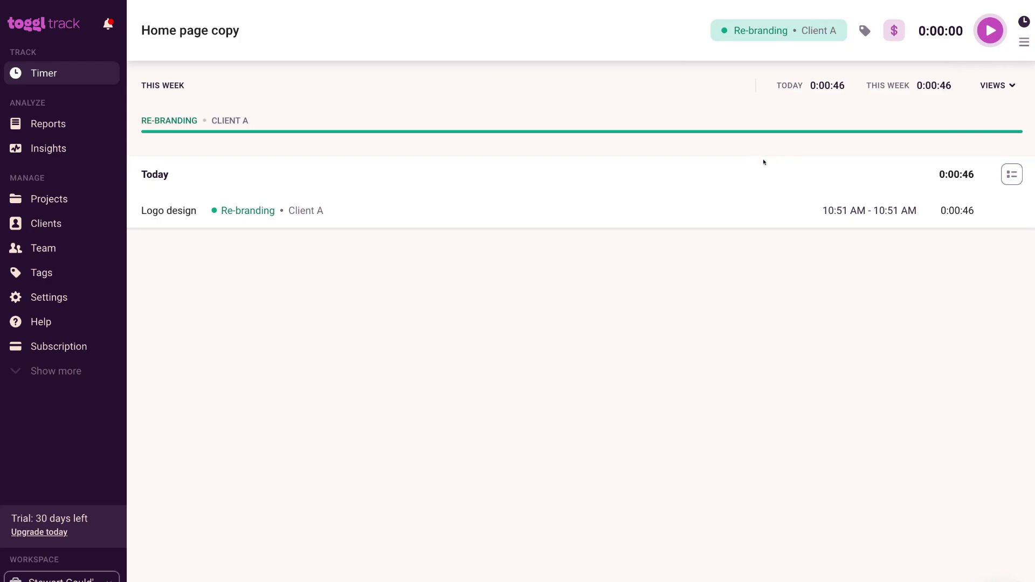
{"action": "left_click", "coordinate": [893, 32]}
{"action": "left_click", "coordinate": [983, 31]}
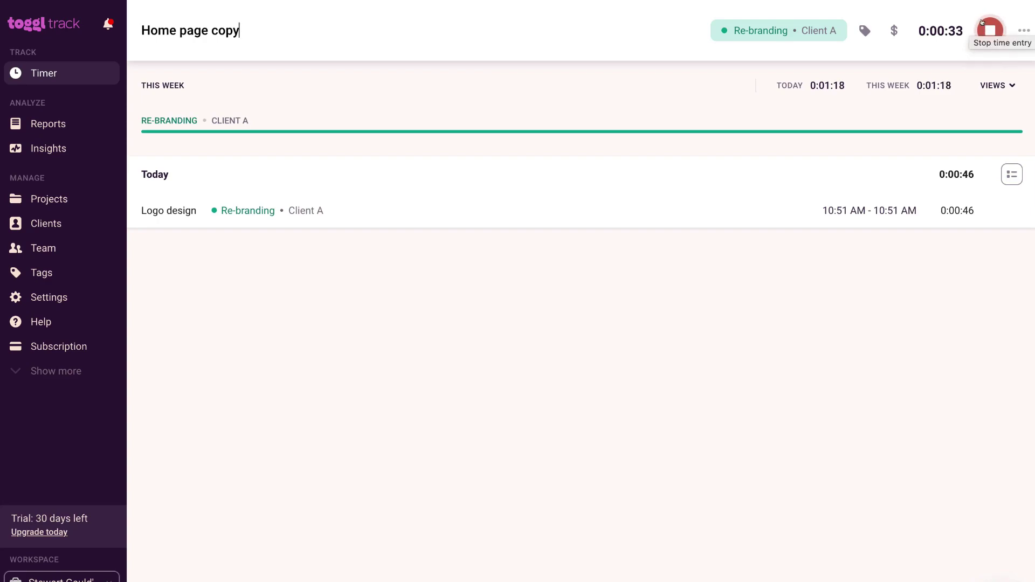
{"action": "left_click", "coordinate": [987, 28]}
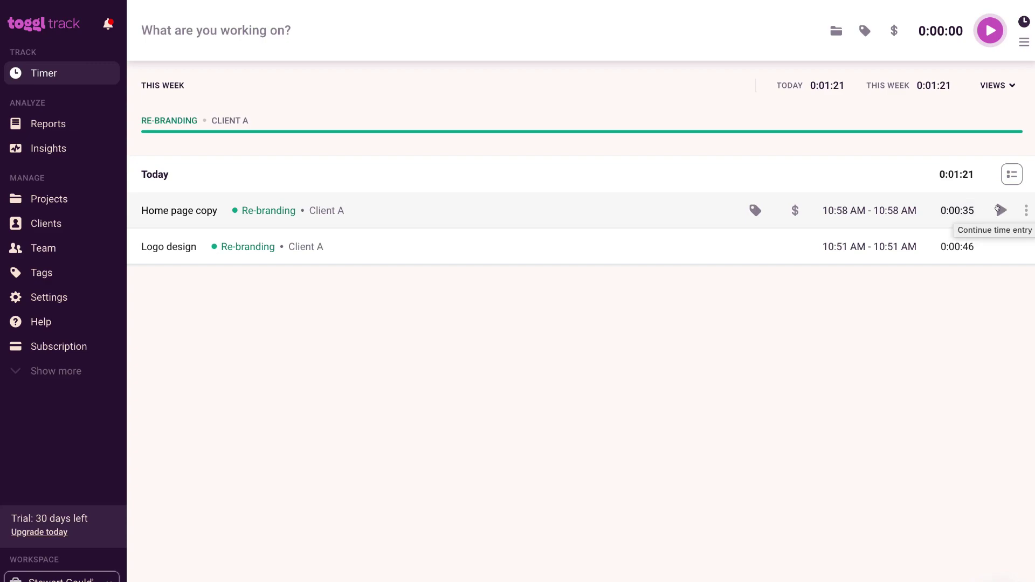
Continue and stop the Home page copy entry for a second session, and expand its grouped entries to view the latest one's options
{"action": "left_click", "coordinate": [1000, 209]}
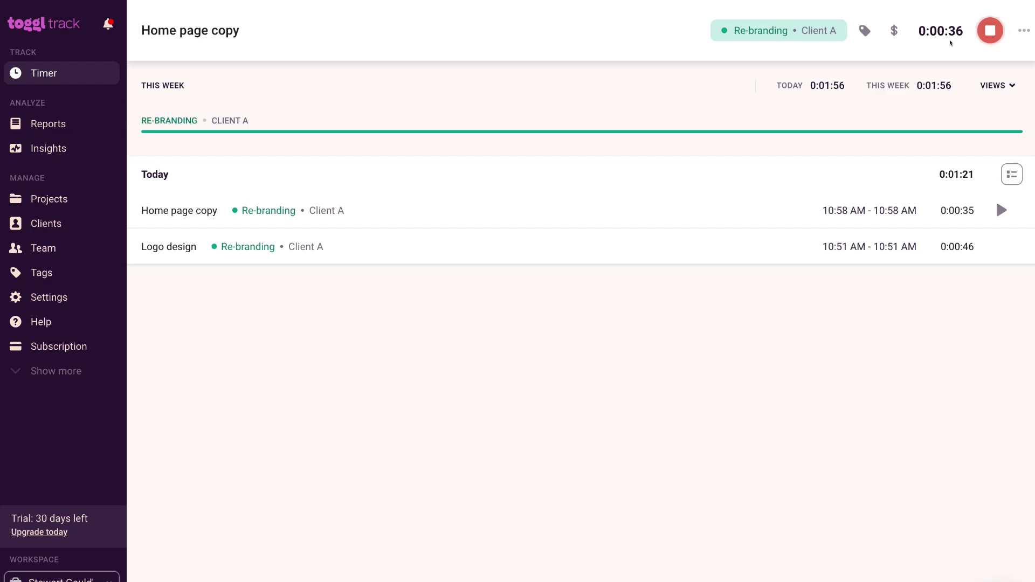
{"action": "left_click", "coordinate": [988, 30]}
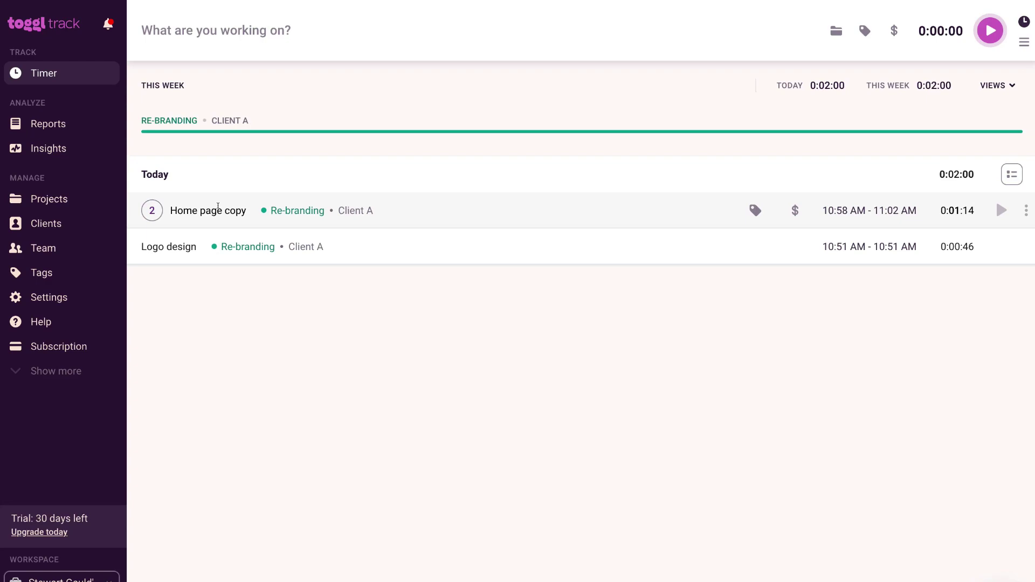
{"action": "left_click", "coordinate": [154, 206]}
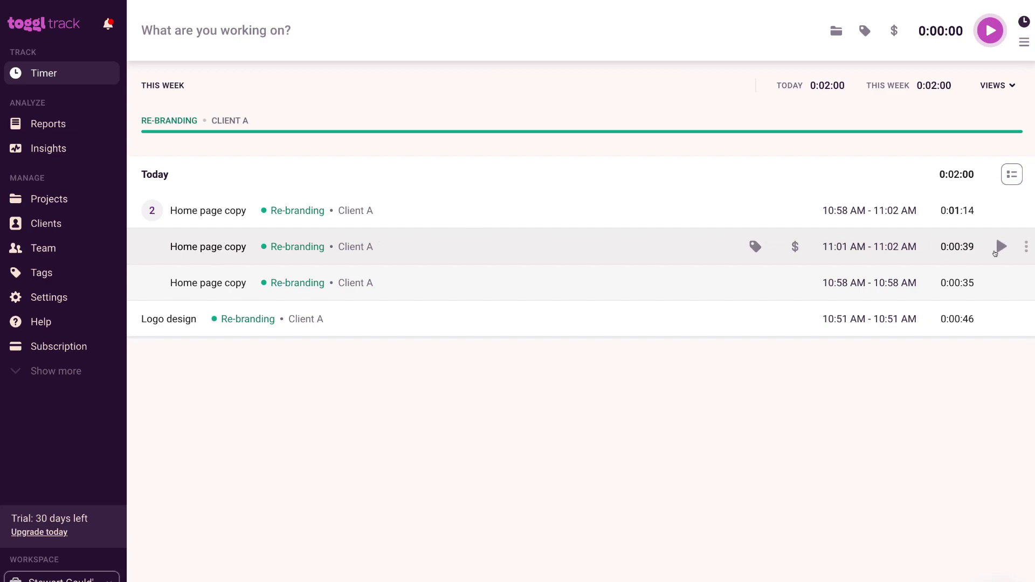
{"action": "left_click", "coordinate": [1024, 246]}
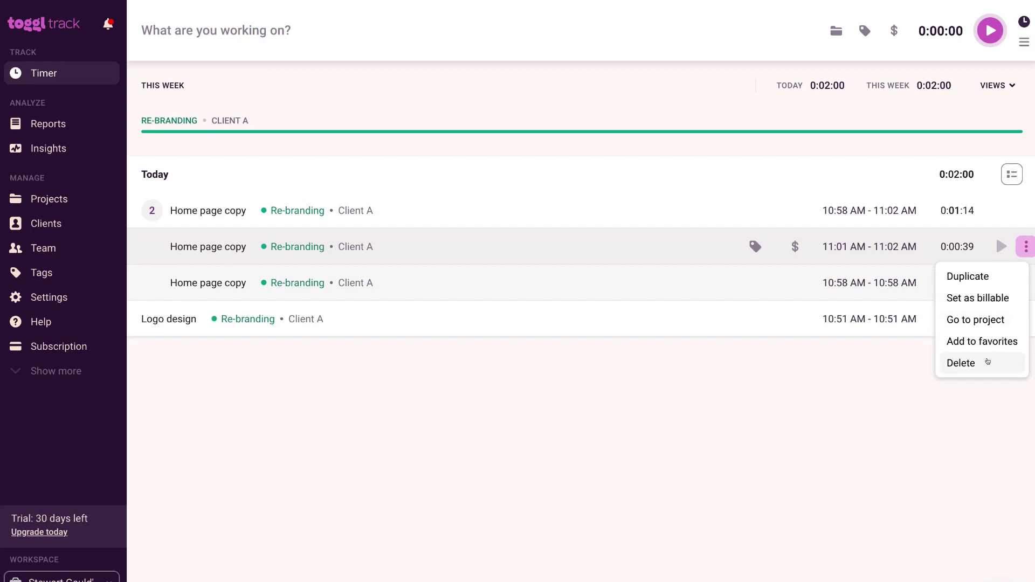
{"action": "left_click", "coordinate": [918, 368]}
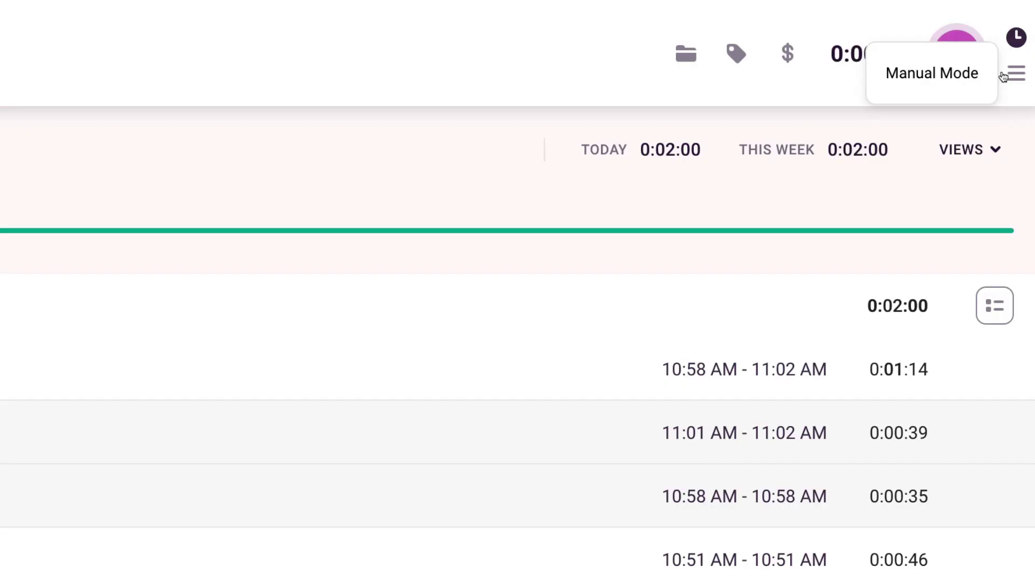
Switch the timer to manual mode
{"action": "left_click", "coordinate": [1003, 75]}
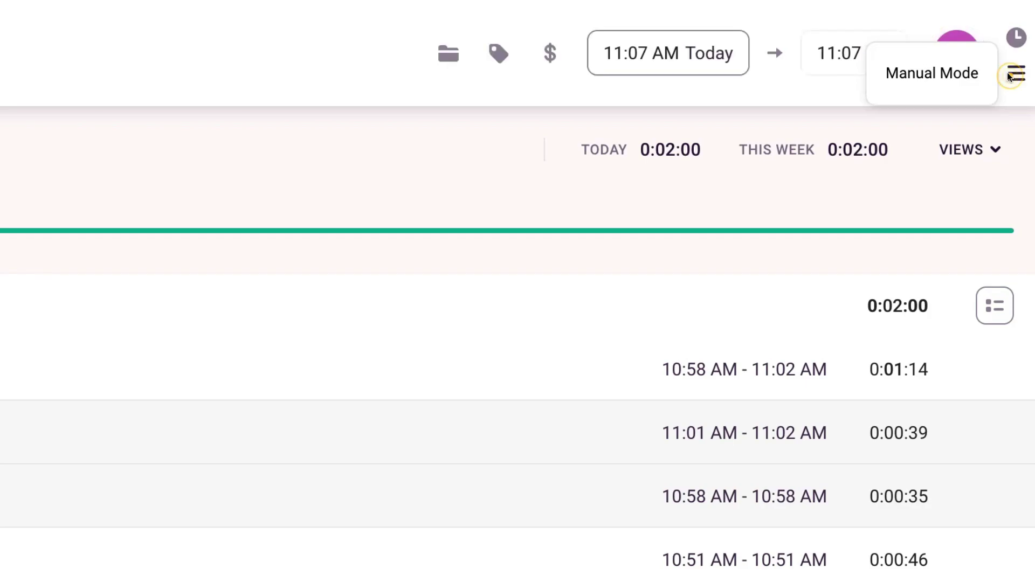
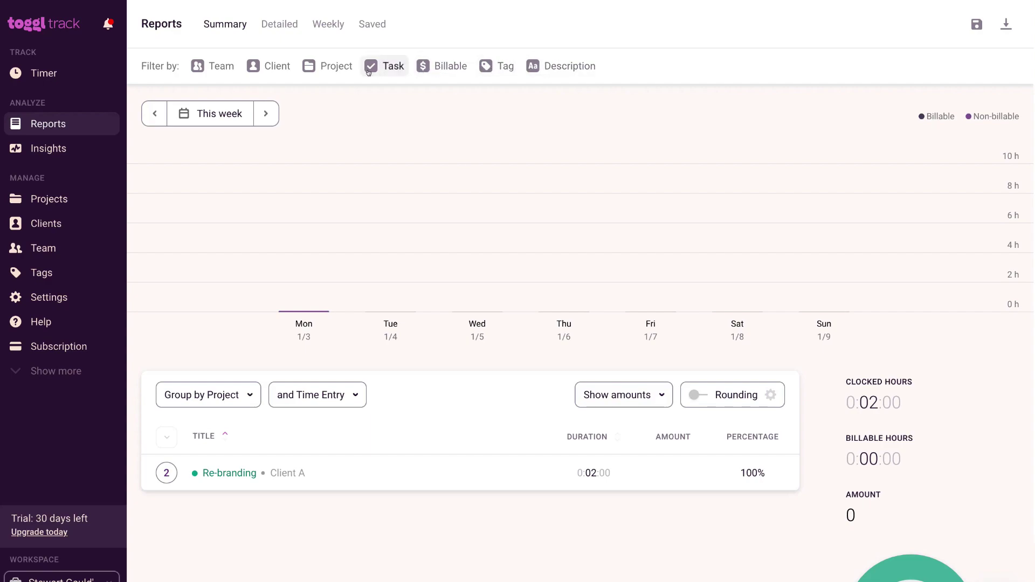
Filter this week's summary report by the Re-branding project and look through the chart and time breakdown
{"action": "left_click", "coordinate": [331, 72]}
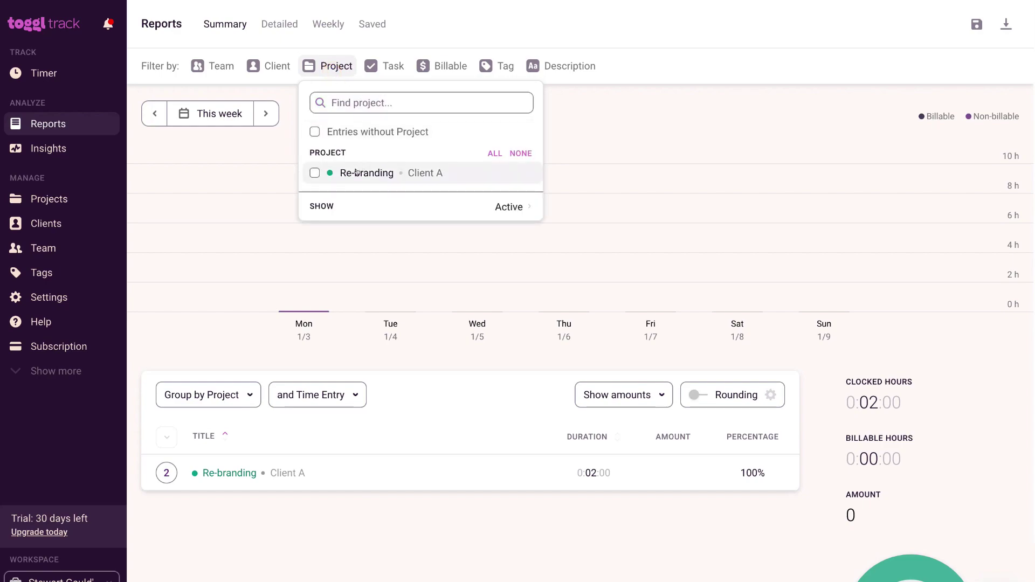
{"action": "left_click", "coordinate": [466, 172]}
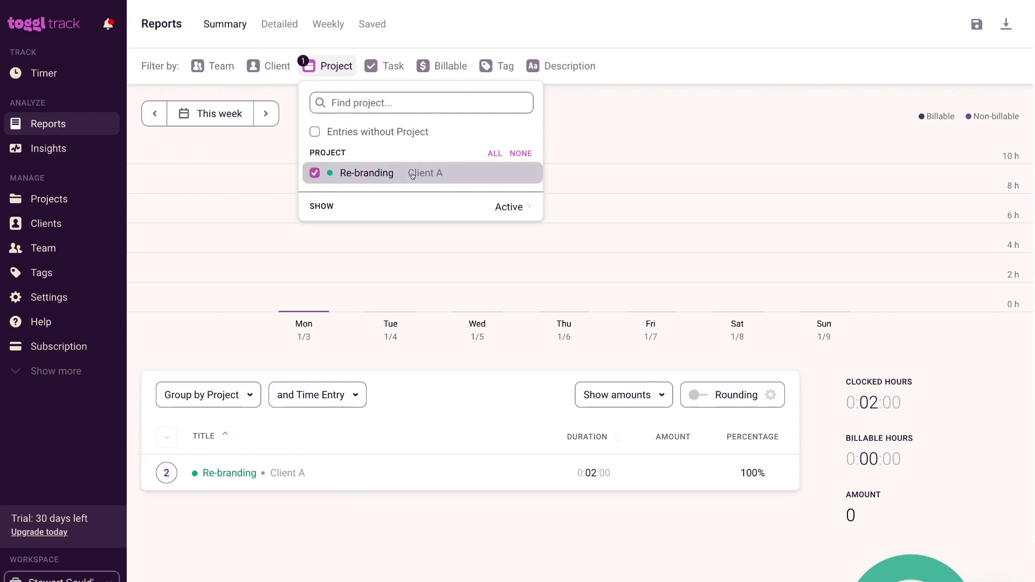
{"action": "left_click", "coordinate": [582, 133]}
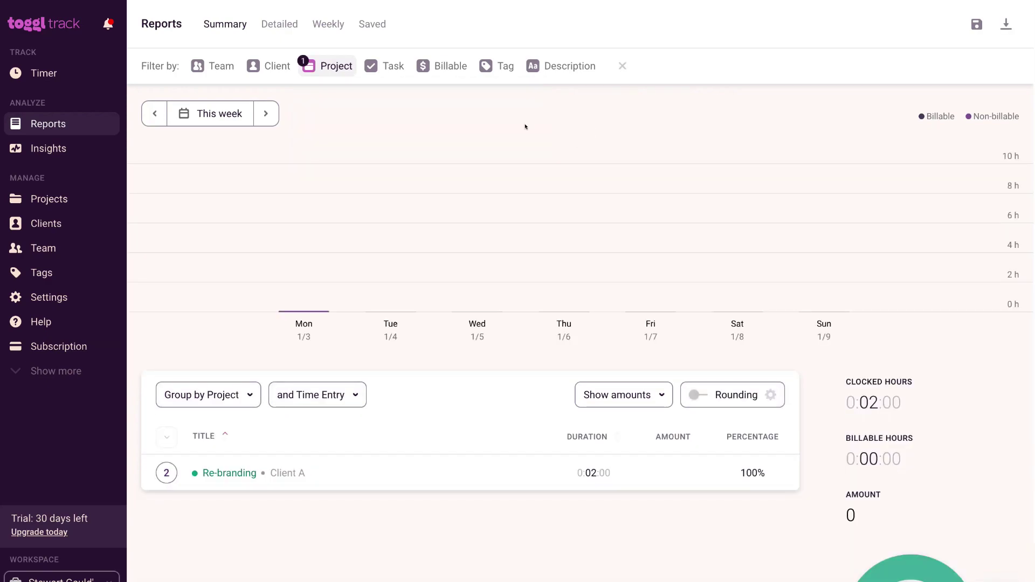
{"action": "scroll", "coordinate": [526, 126], "scroll_direction": "down", "scroll_amount": 2}
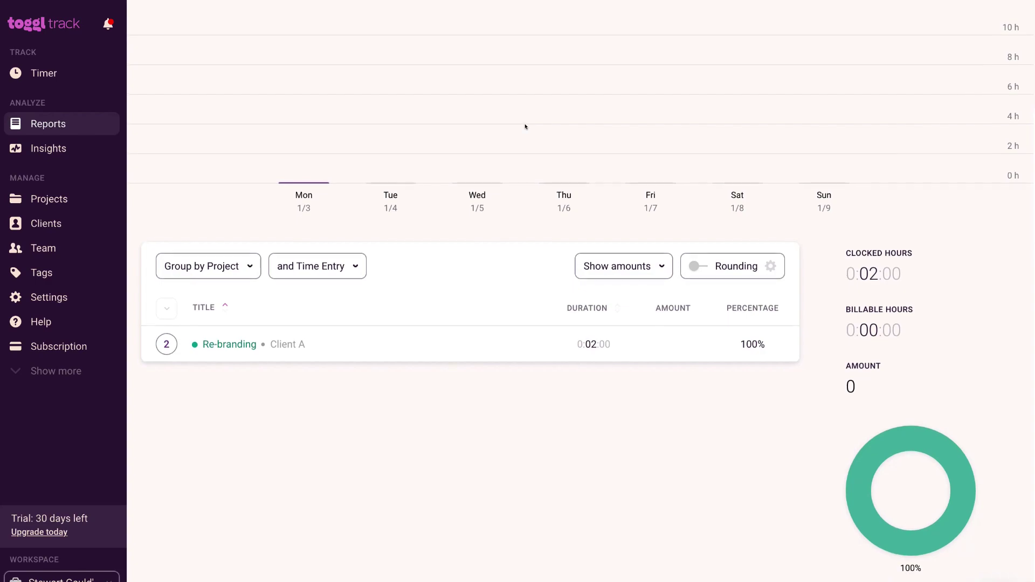
{"action": "scroll", "coordinate": [525, 127], "scroll_direction": "up", "scroll_amount": 2}
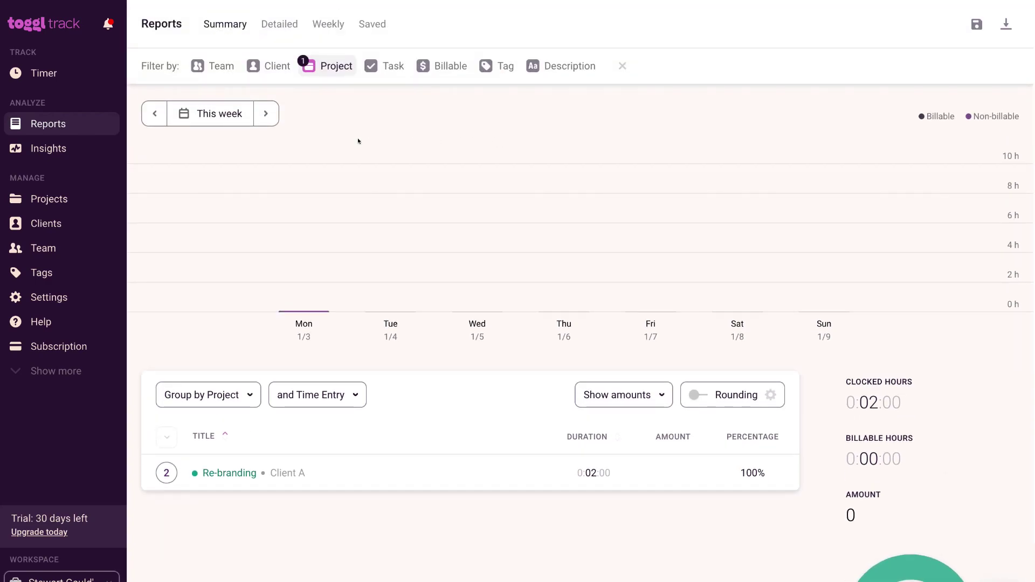
Look through the Insights data trends and their grouping choices, and the Projects, Clients, Team and Tags pages
{"action": "left_click", "coordinate": [74, 149]}
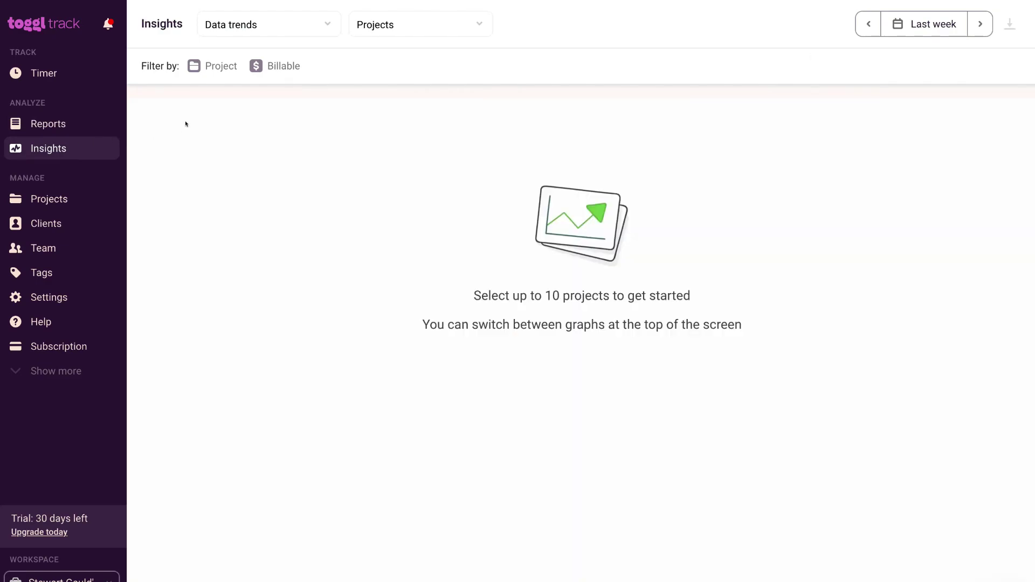
{"action": "left_click", "coordinate": [394, 25]}
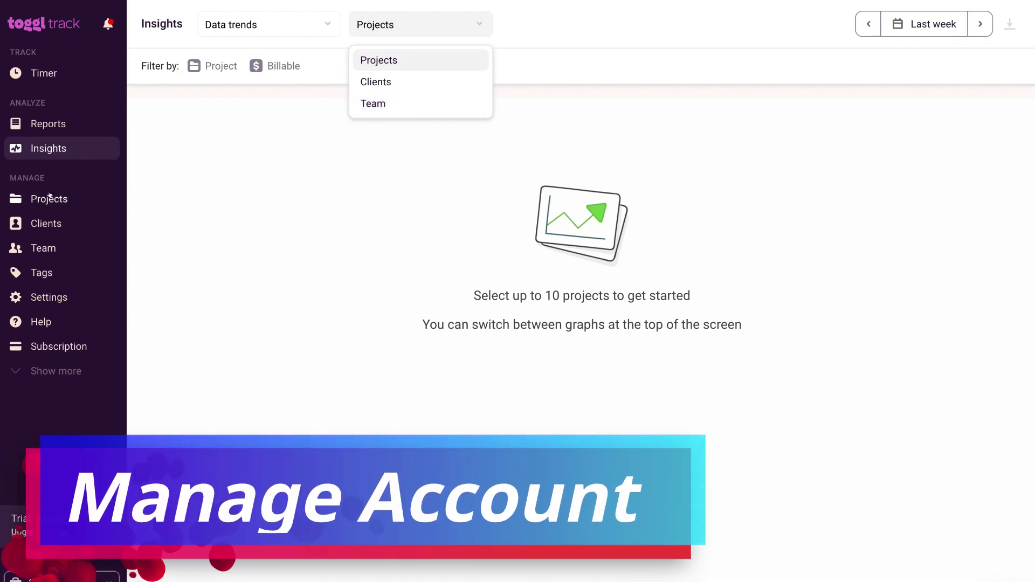
{"action": "left_click", "coordinate": [77, 199]}
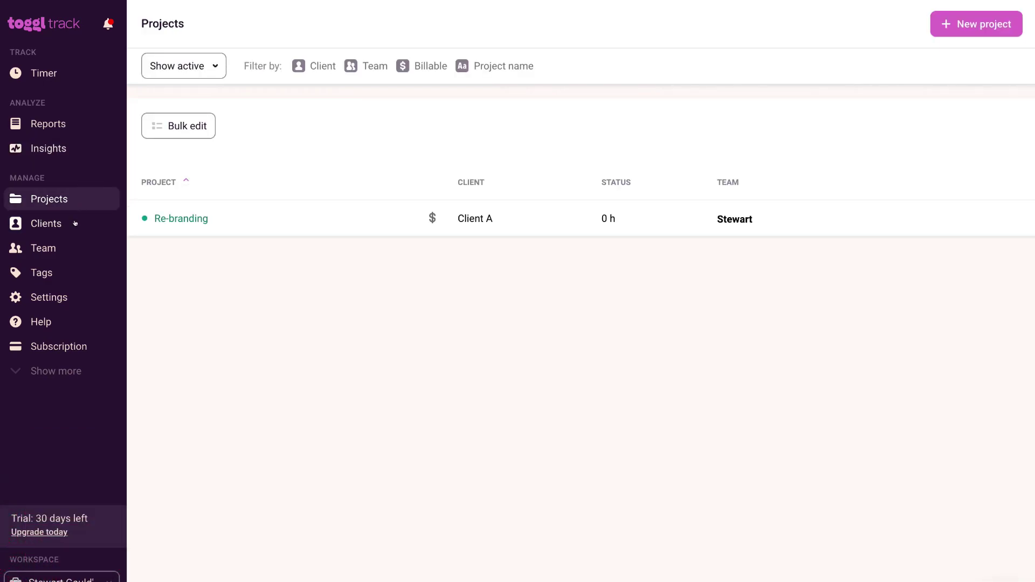
{"action": "left_click", "coordinate": [75, 223]}
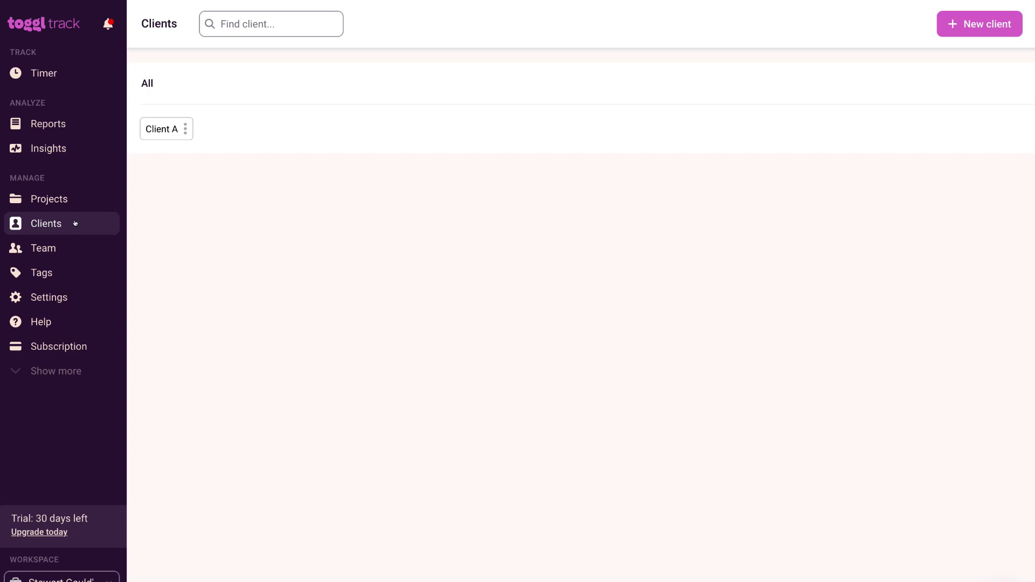
{"action": "left_click", "coordinate": [67, 248]}
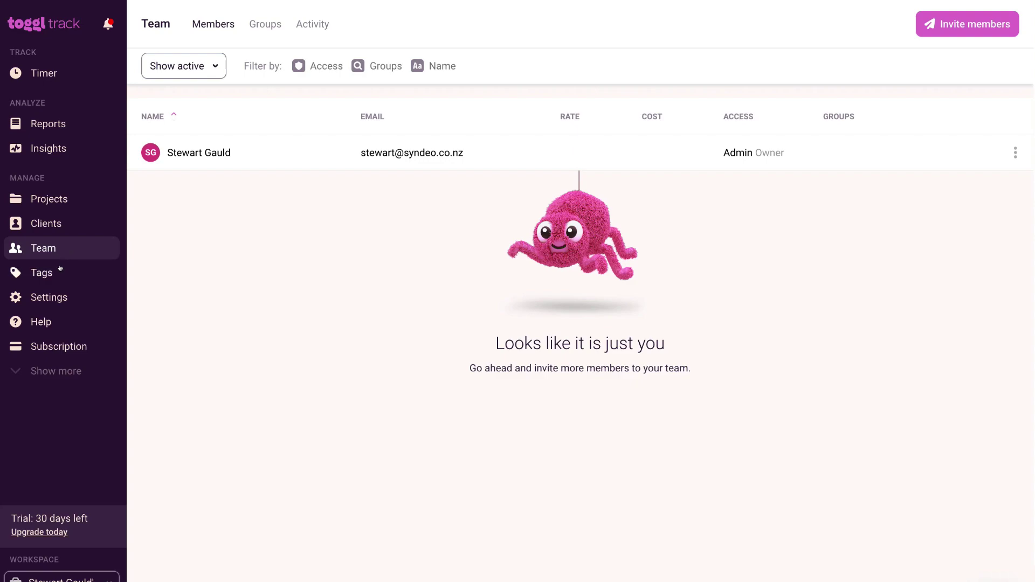
{"action": "left_click", "coordinate": [60, 271]}
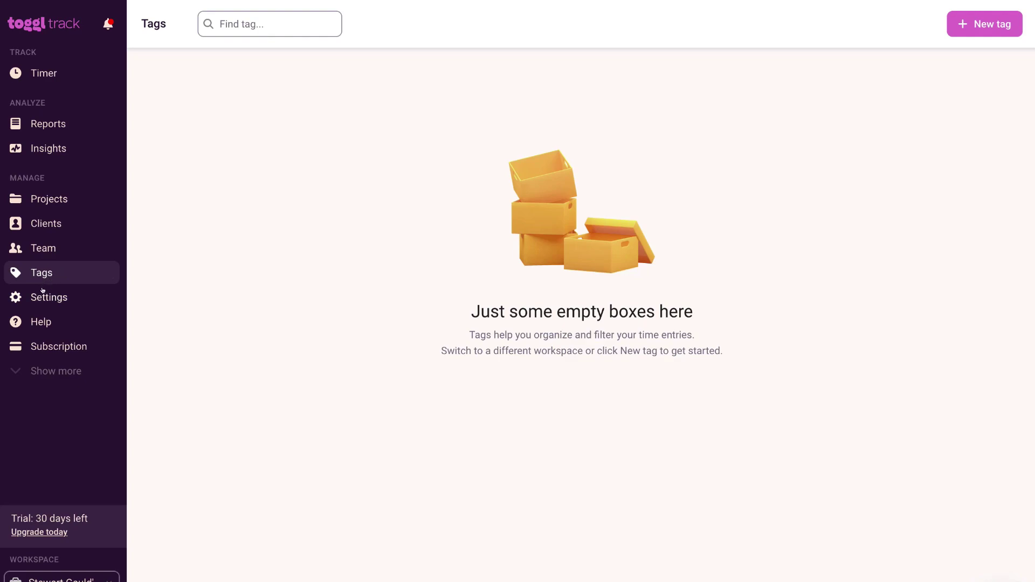
Review the workspace's general settings and integrations, and open the subscription page
{"action": "left_click", "coordinate": [84, 298]}
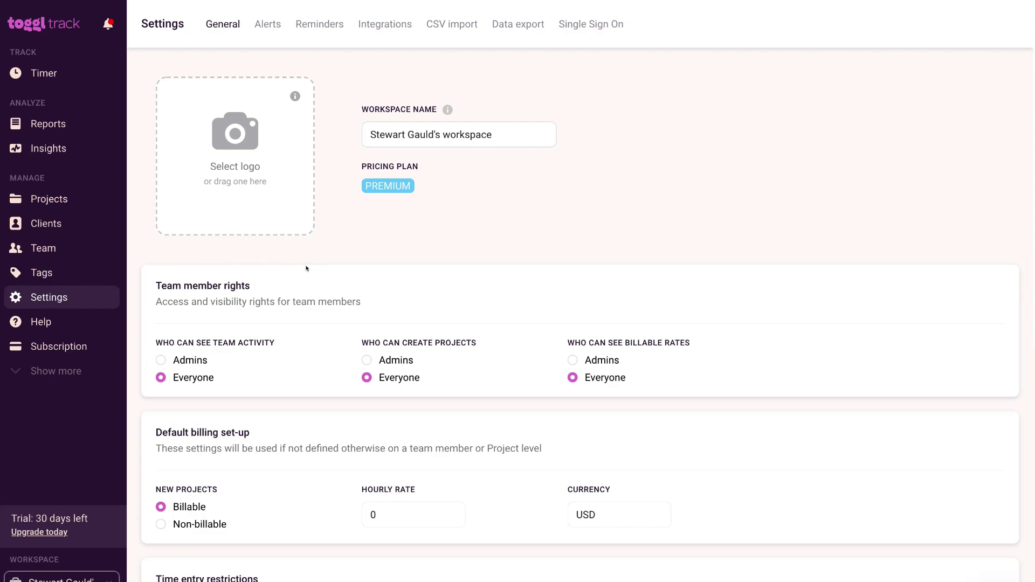
{"action": "left_click", "coordinate": [385, 24]}
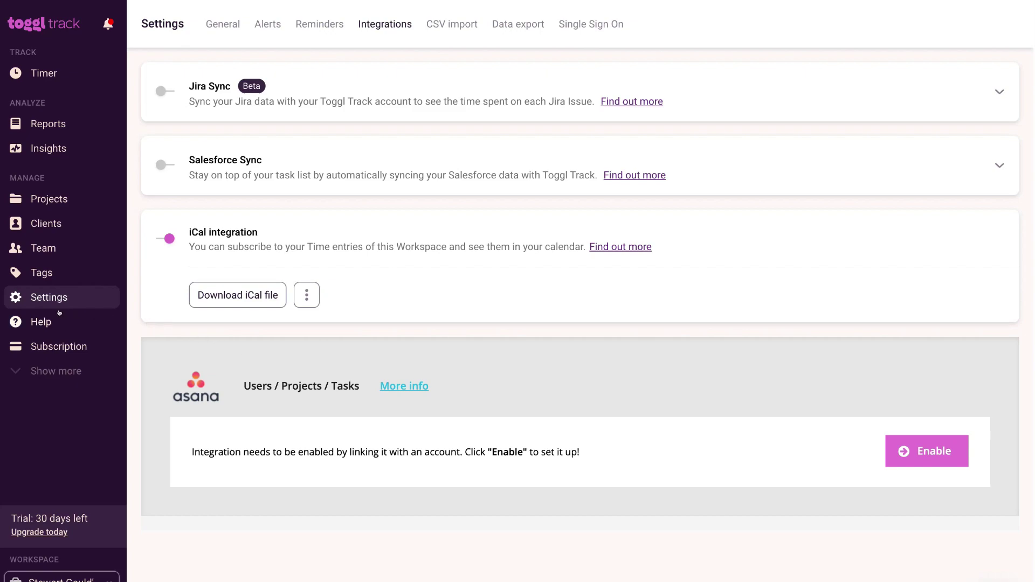
{"action": "left_click", "coordinate": [77, 345]}
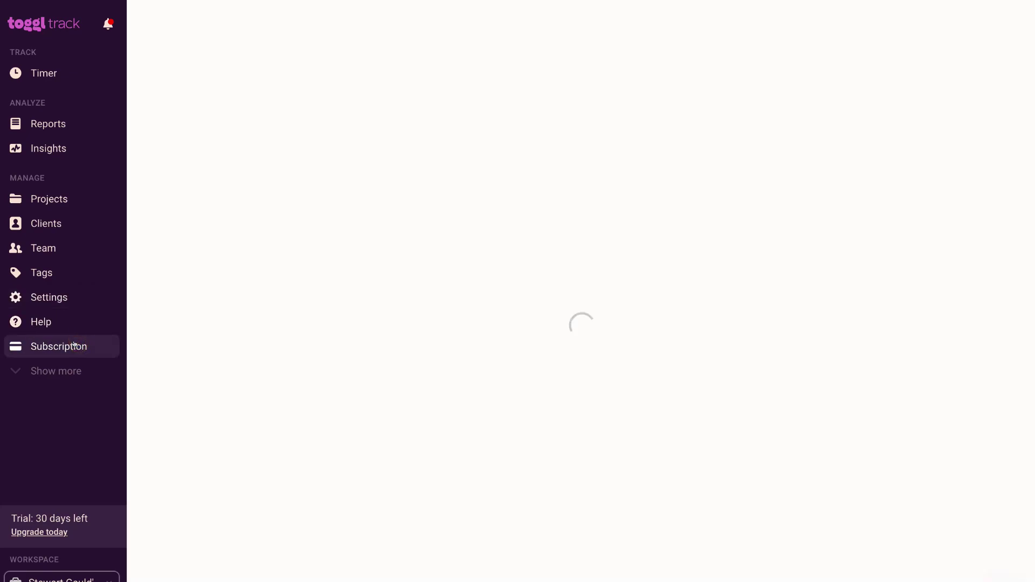